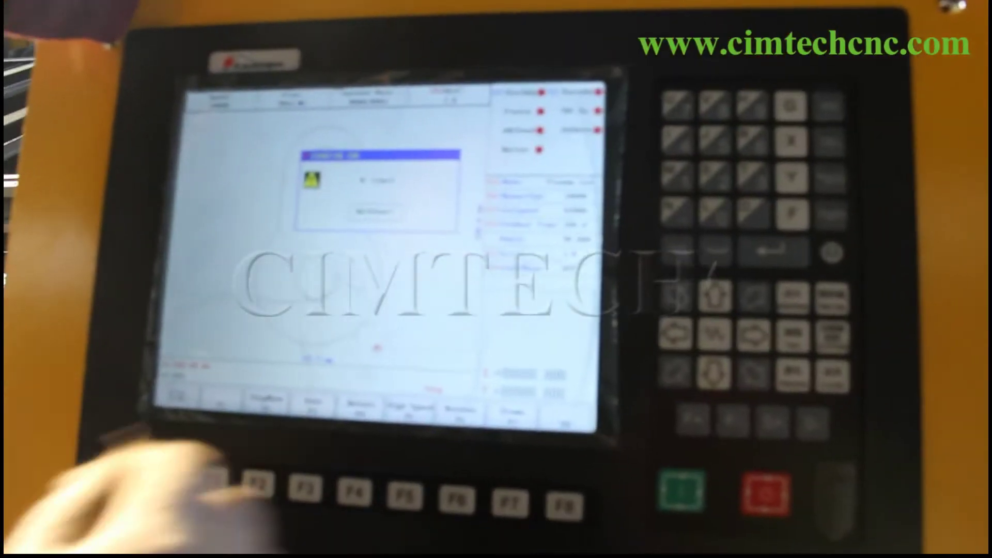
Step: Dismiss the startup warning and return the torch to reference, zeroing X and Y
key(Return)
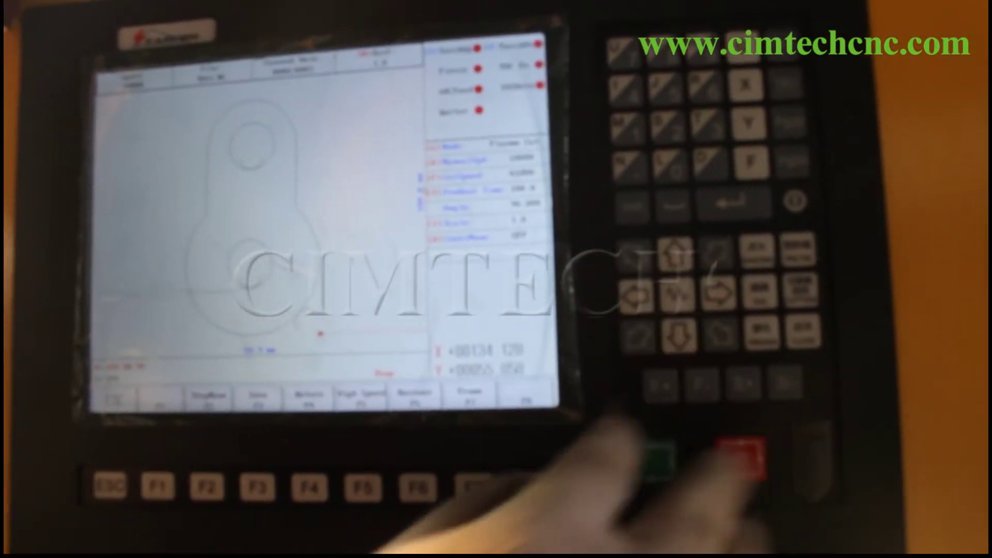
key(F4)
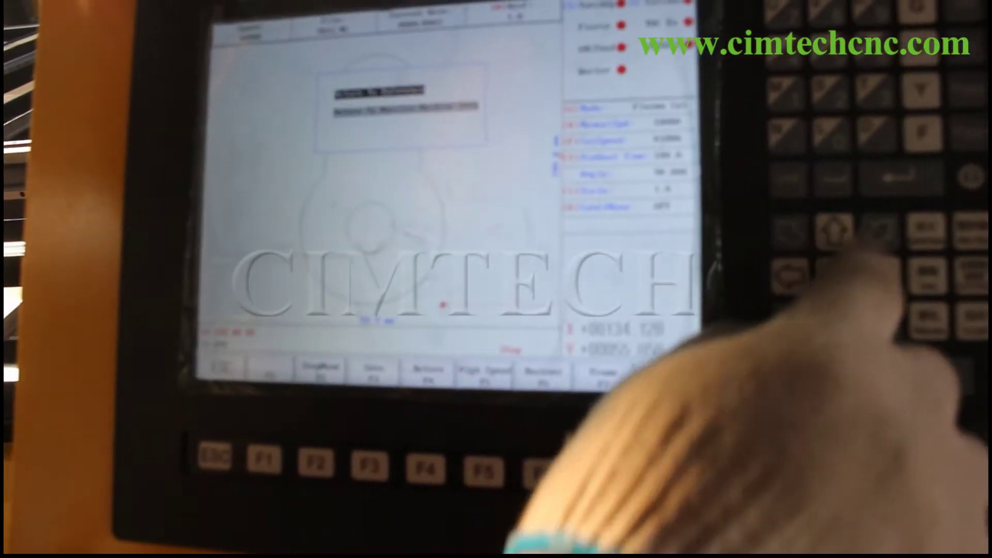
key(Return)
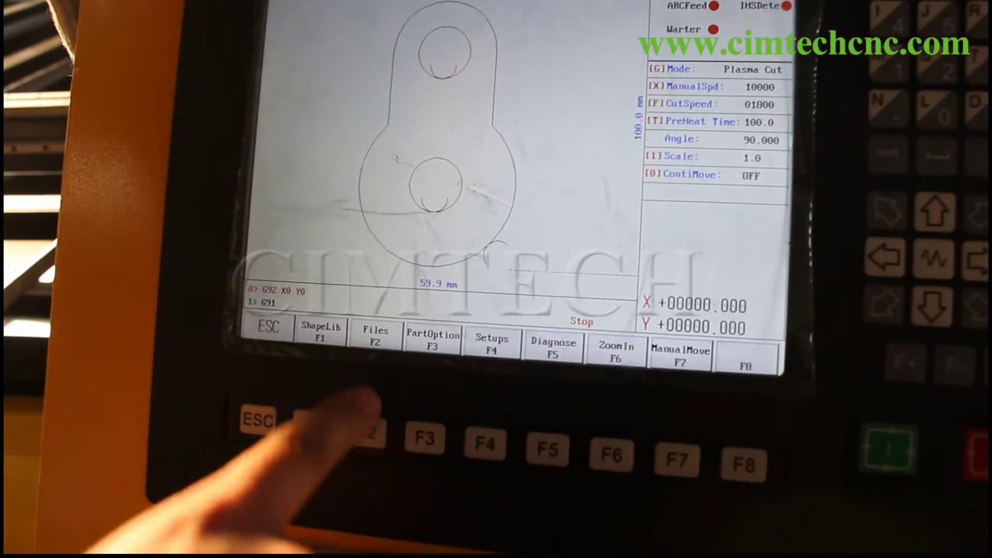
Step: Load 66.txt from the USB disk, past 1141.txt and 1142.txt in the list
key(F2)
key(F1)
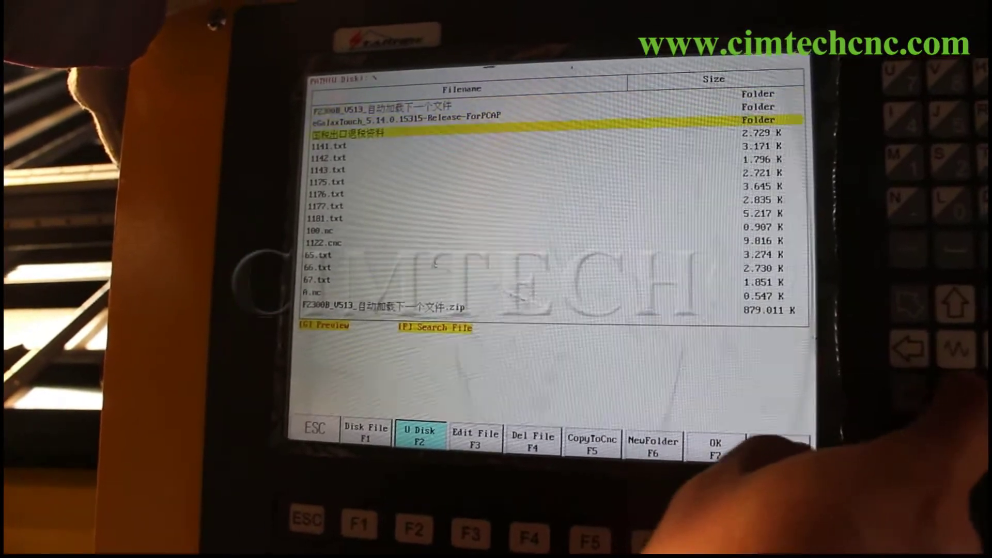
key(Down)
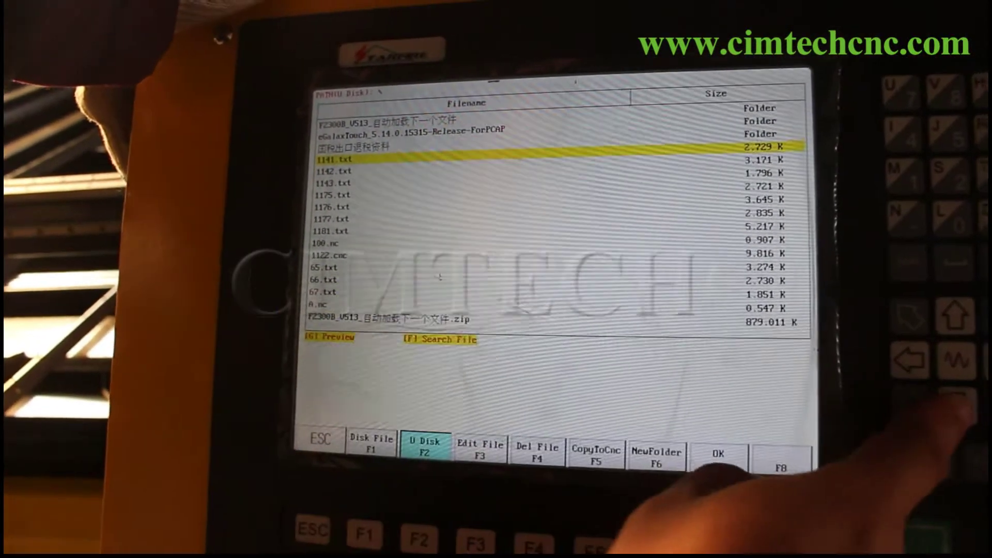
key(Down)
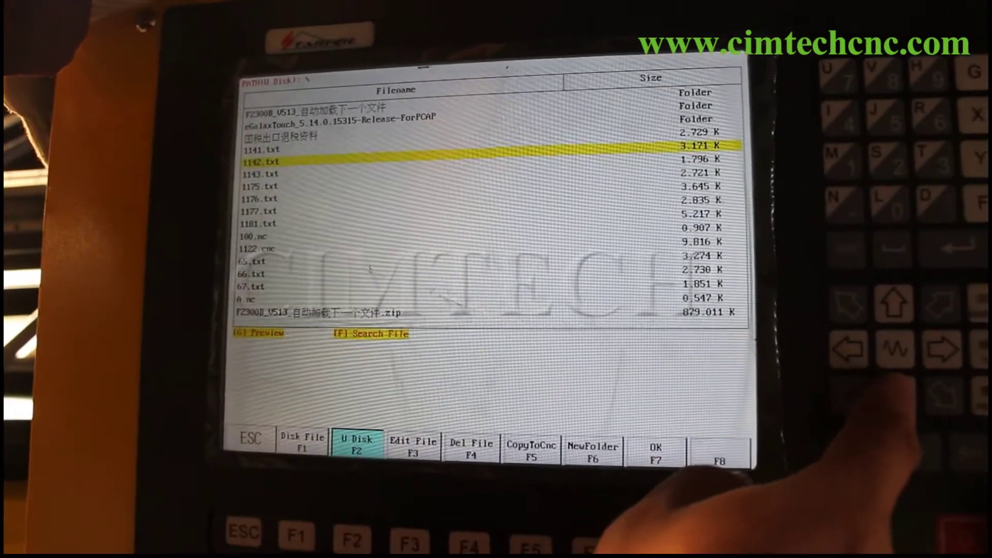
key(Down)
key(Down)
key(Down)
key(Down)
key(Down)
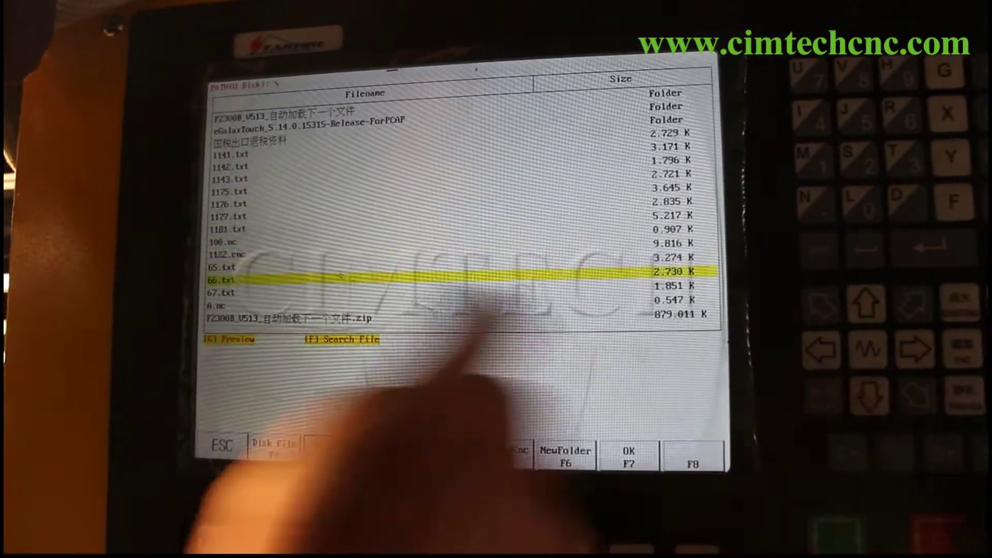
key(Return)
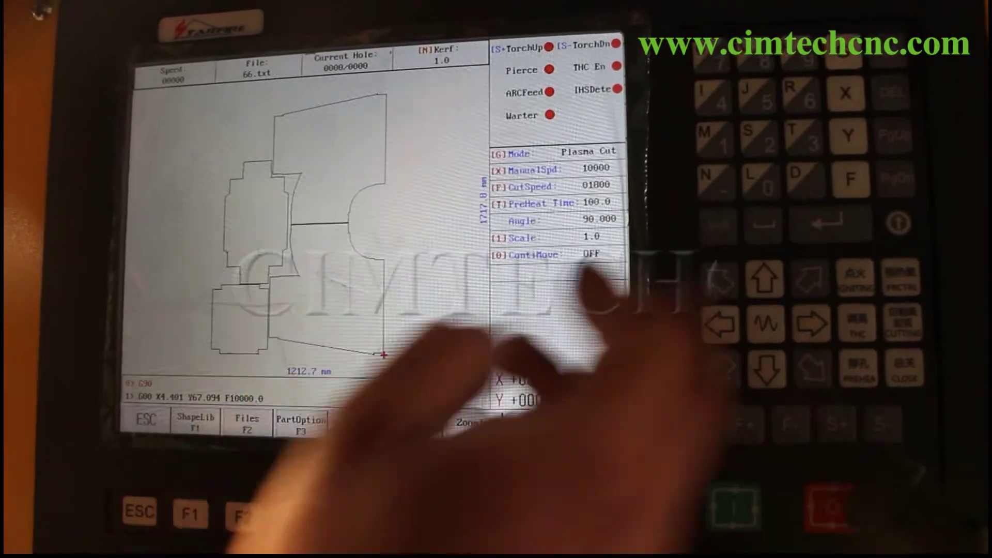
Step: Load 65.TXT by filename, then load 67.TXT in its place
key(Return)
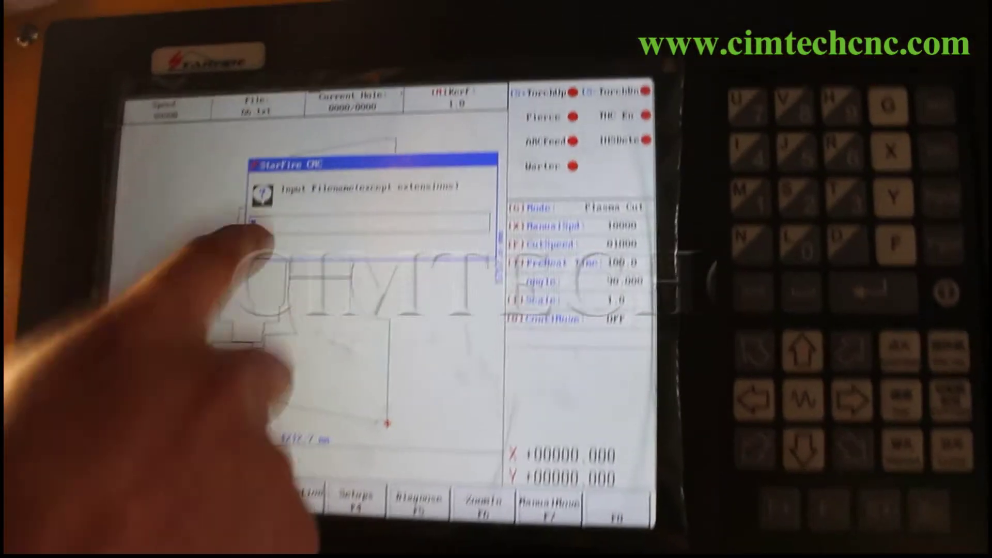
text(6)
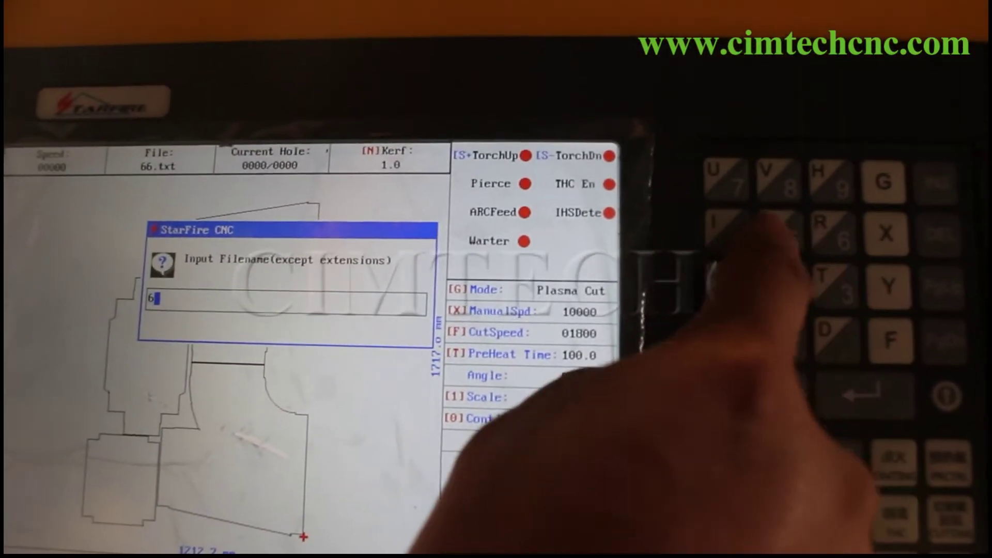
text(5)
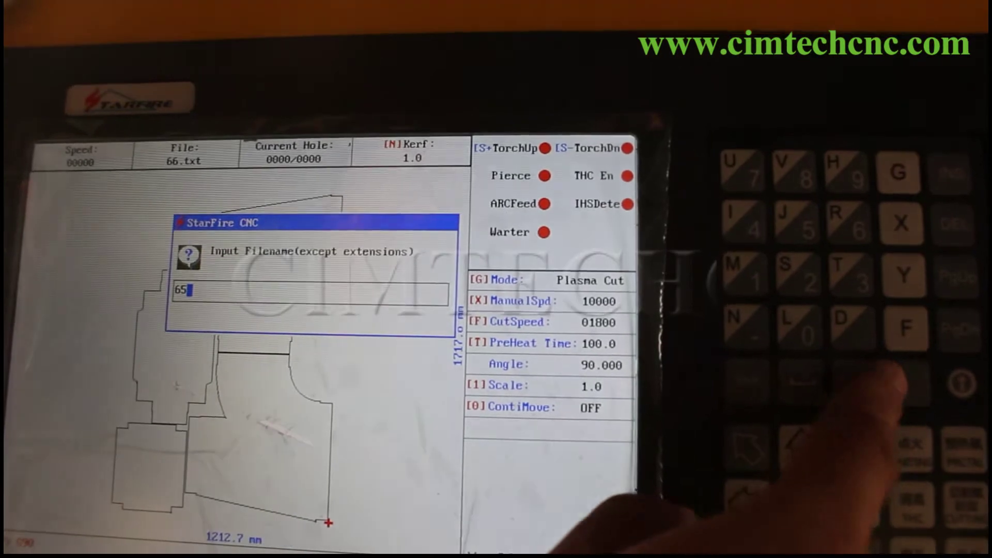
key(Return)
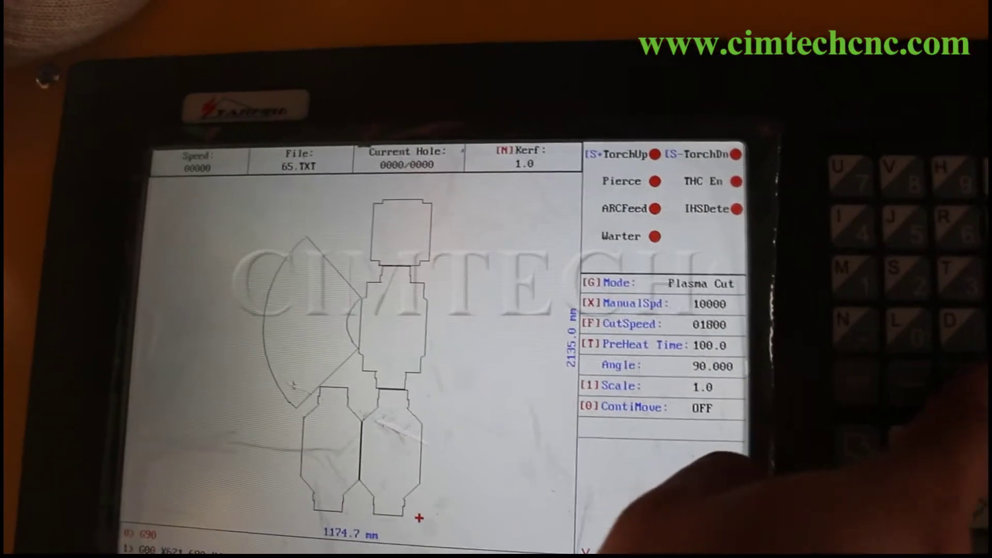
key(F2)
text(67)
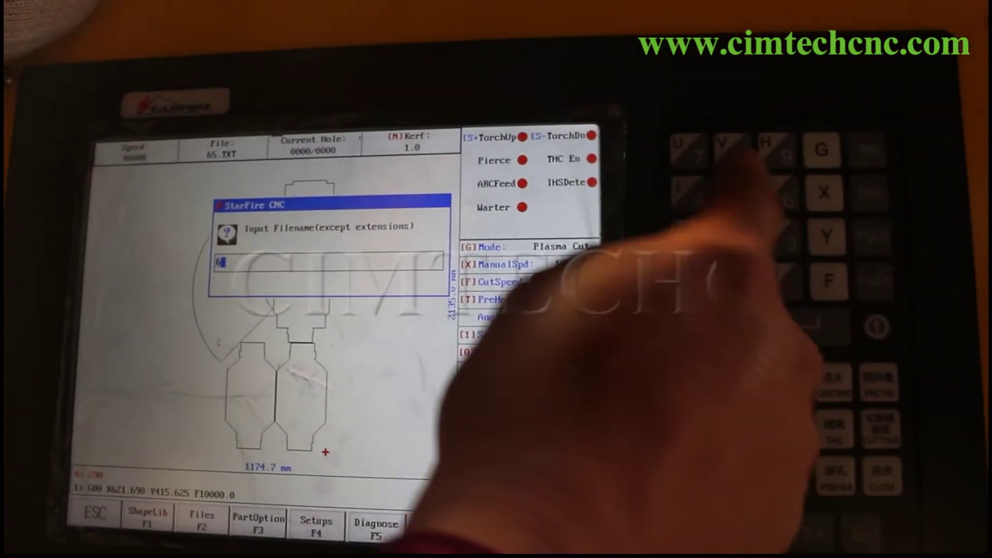
key(Return)
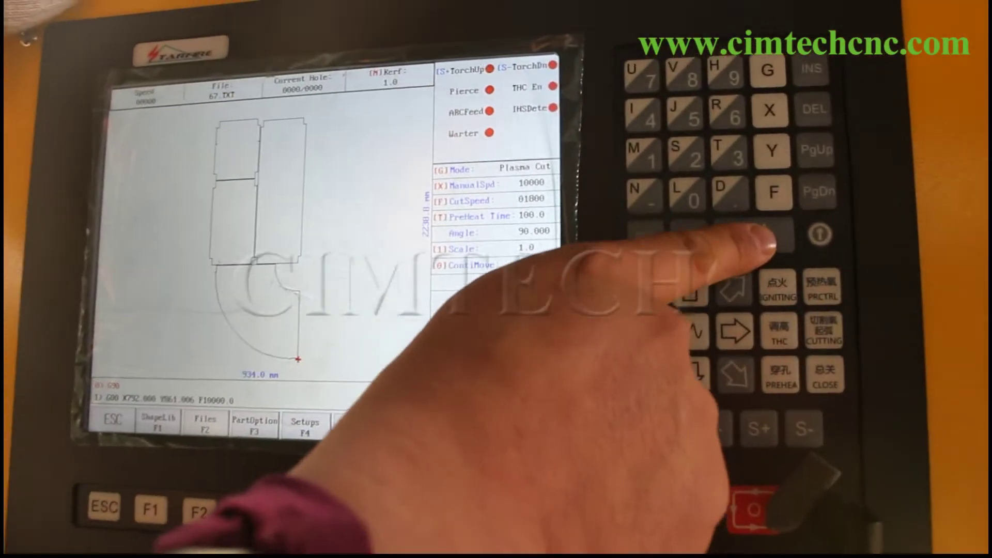
Step: Reload 65.TXT by entering 65 at the filename prompt
key(Return)
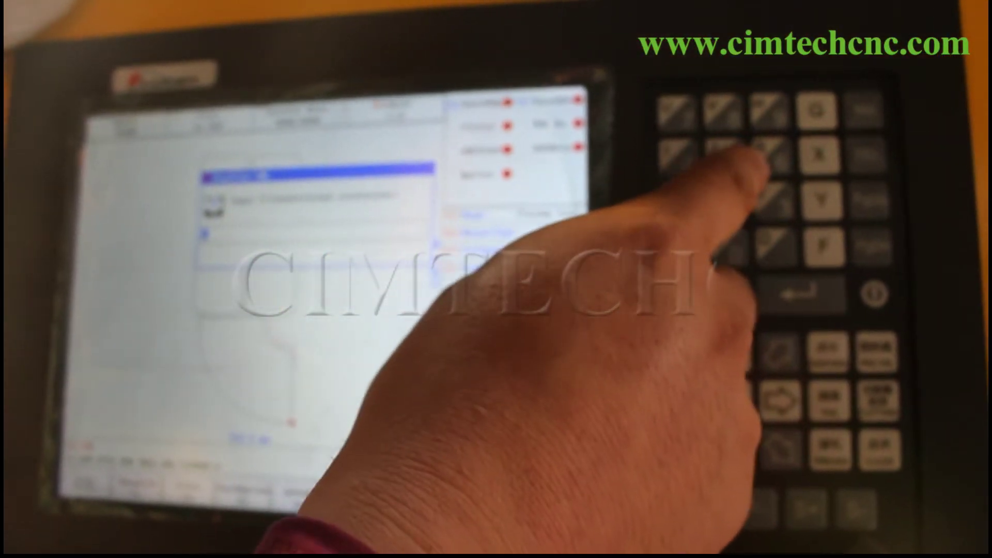
key(Return)
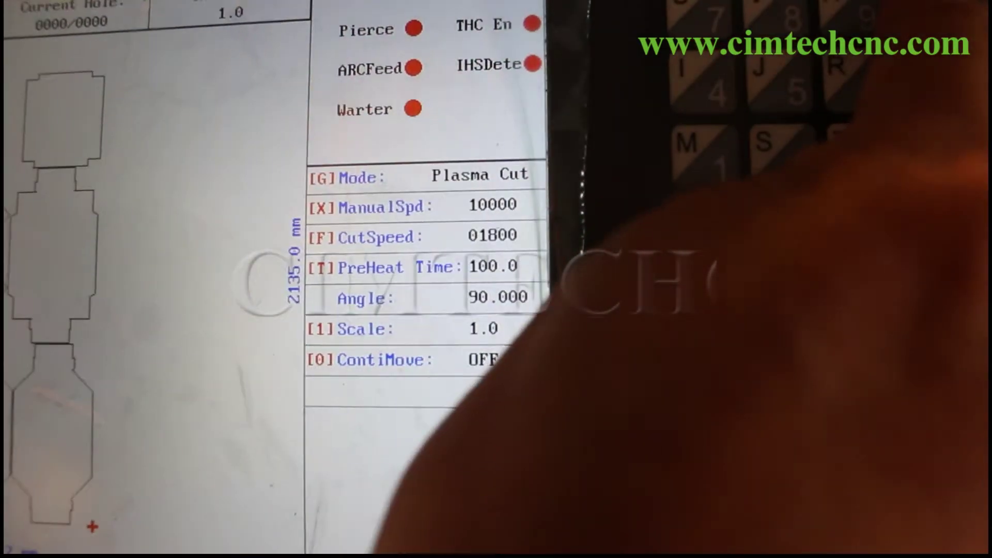
Step: Cycle the operating mode through Flame Cut and Plasma Cut until it reads Demo Run
key(g)
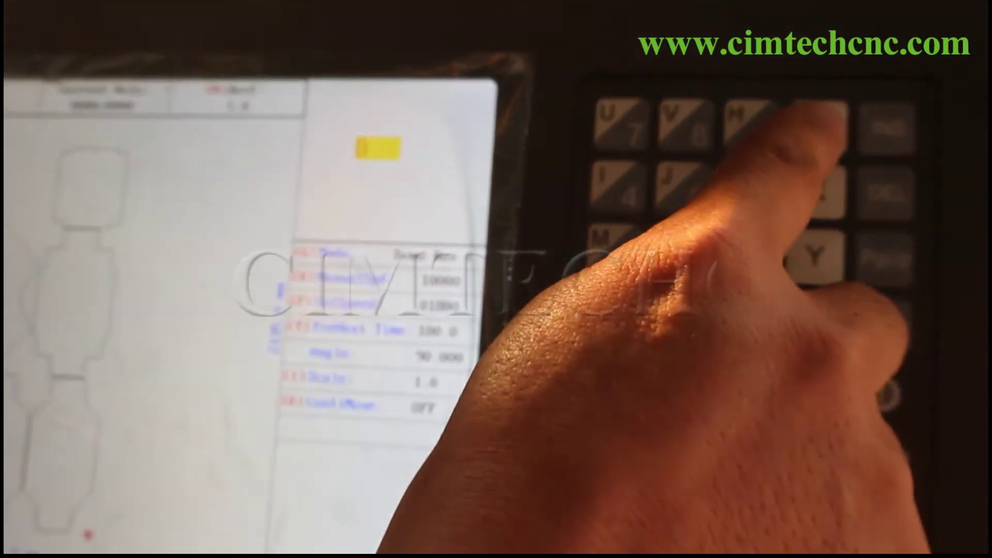
key(Return)
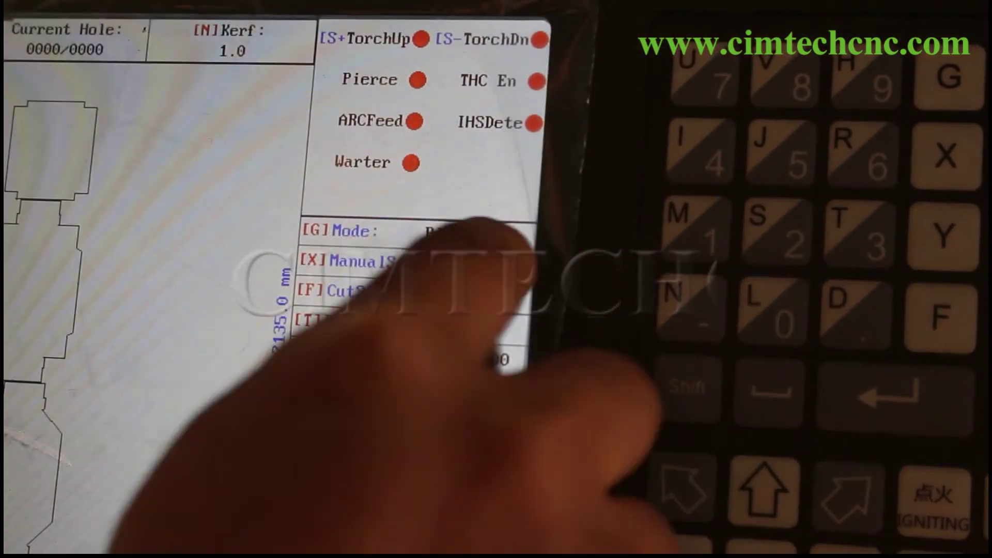
key(g)
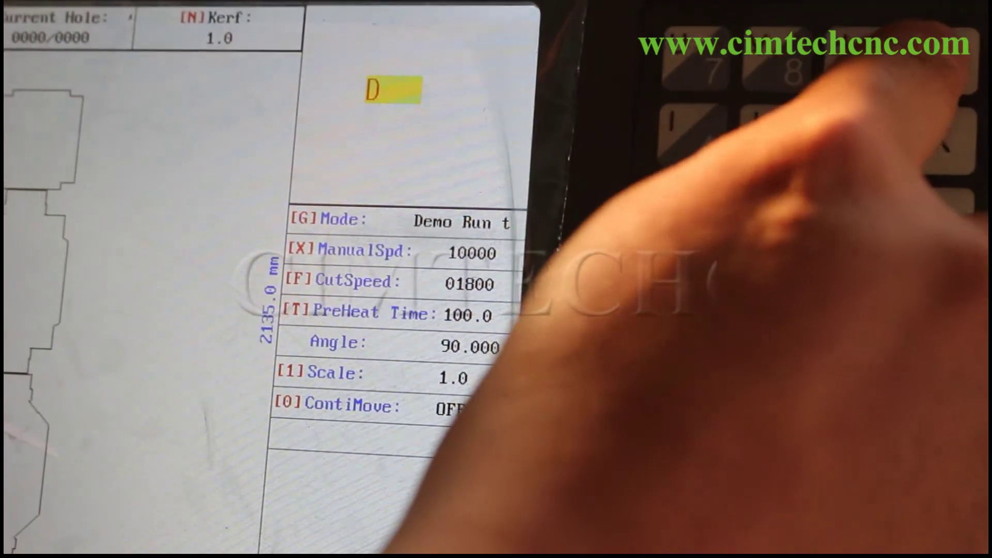
key(g)
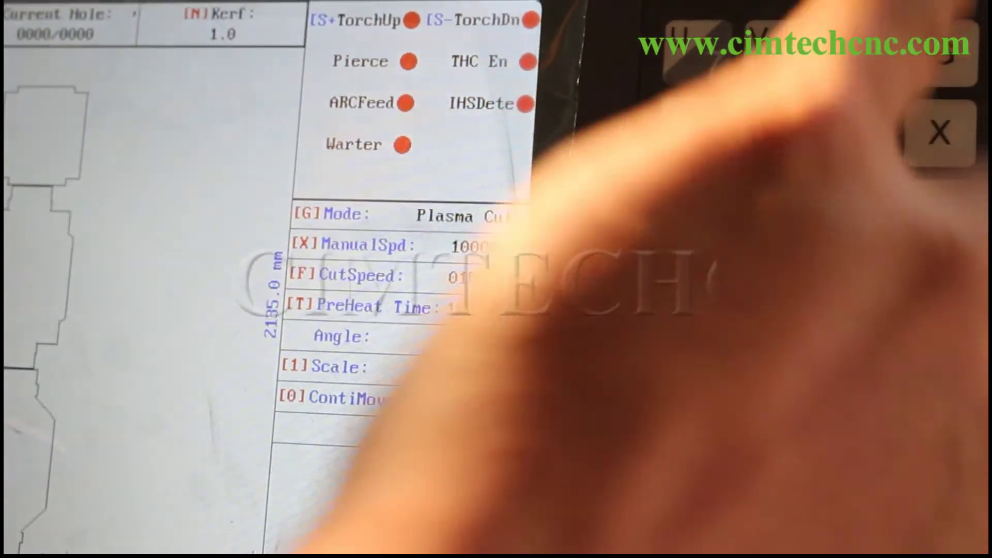
key(d)
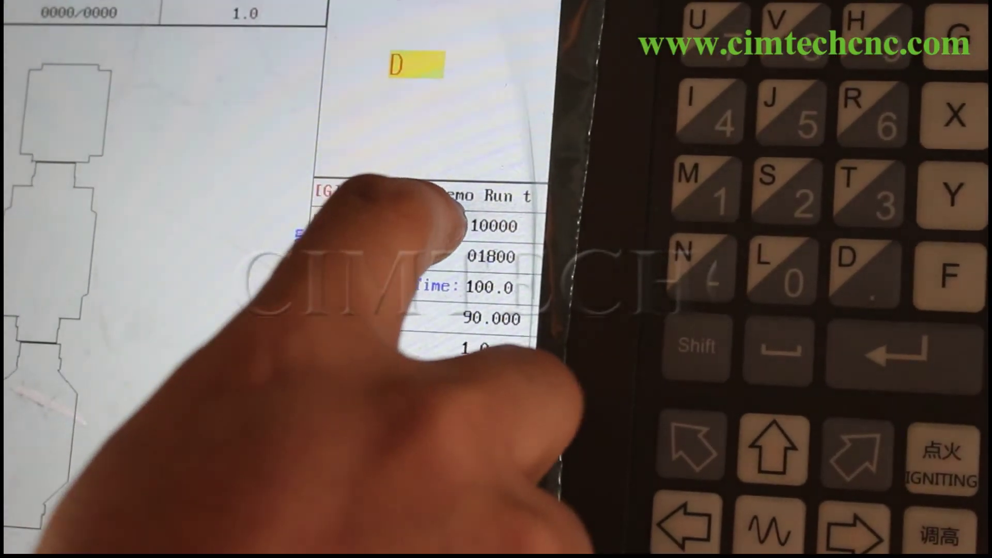